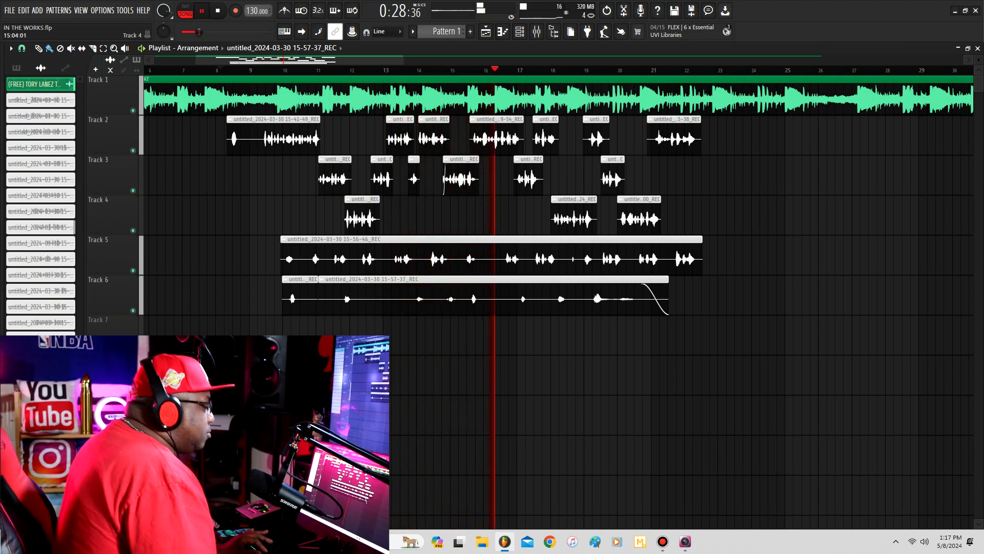
Mute tracks 5, 6 and 1 in the playlist and audition the remaining vocals from around bar 9
key(space)
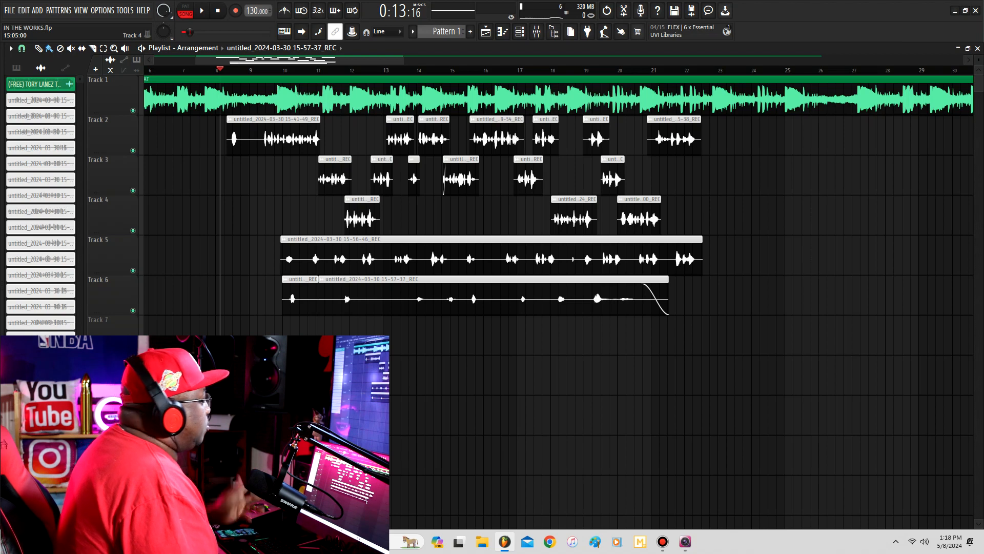
drag(266, 70, 257, 69)
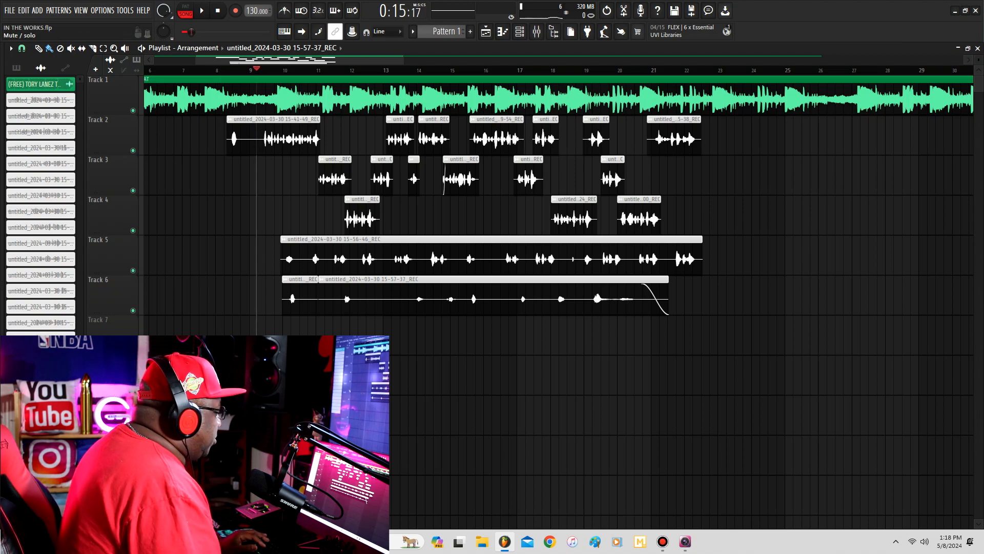
click(133, 270)
click(133, 310)
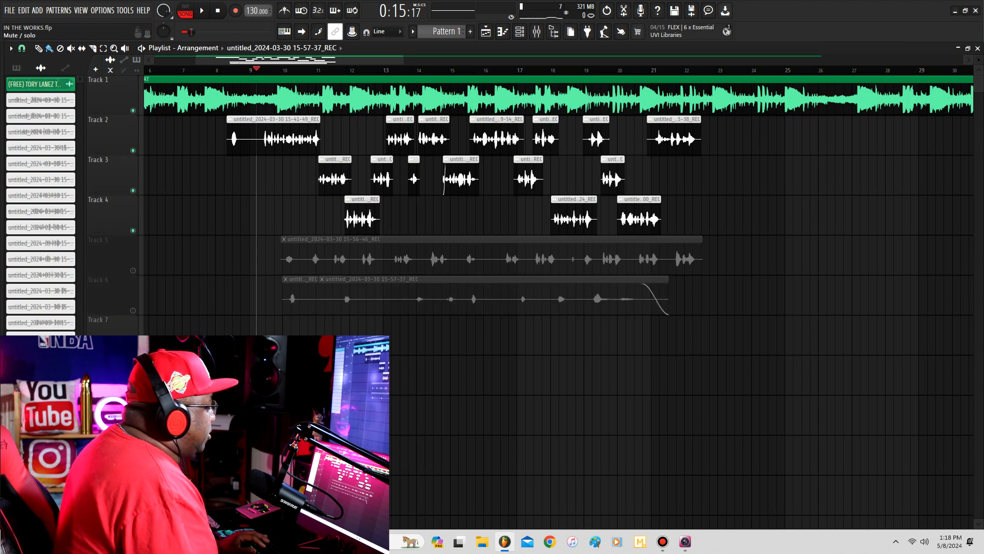
click(133, 110)
key(space)
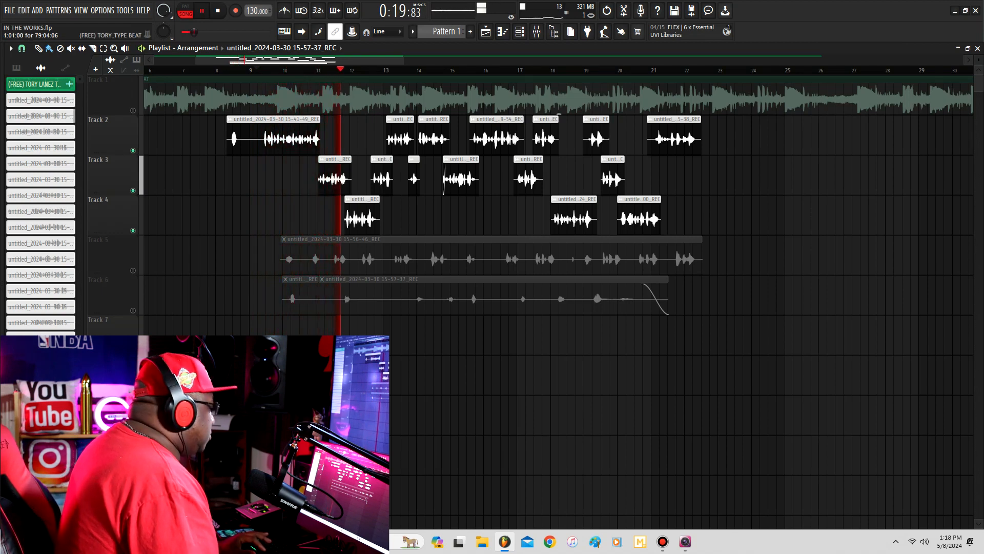
key(space)
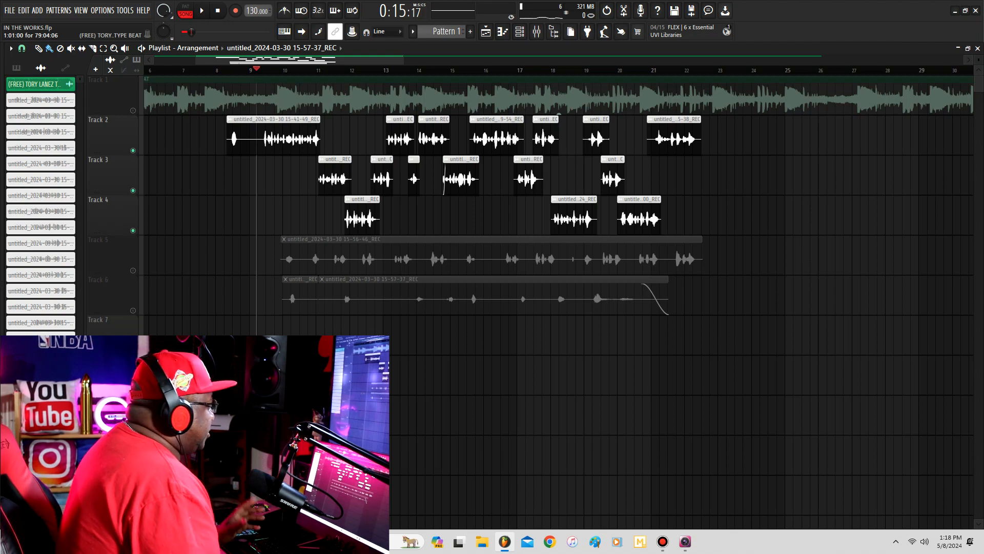
Open the mixer and examine the Auto-Tune EFX settings on the VOCALS insert
click(537, 31)
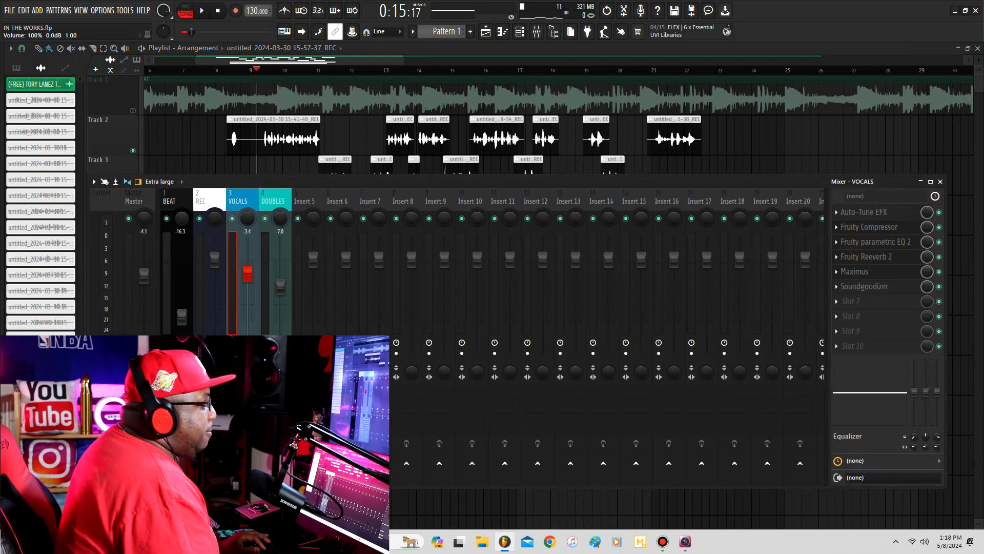
click(864, 212)
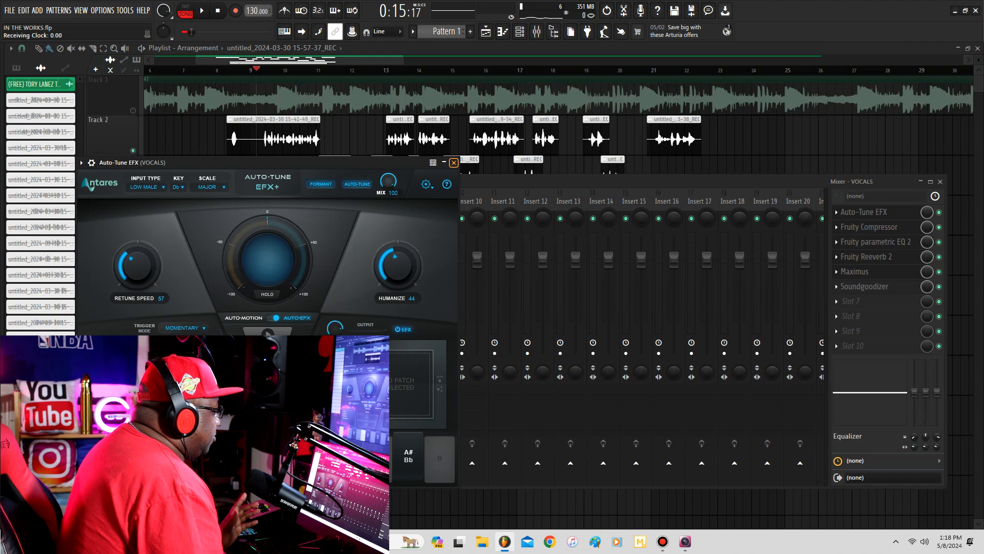
click(454, 162)
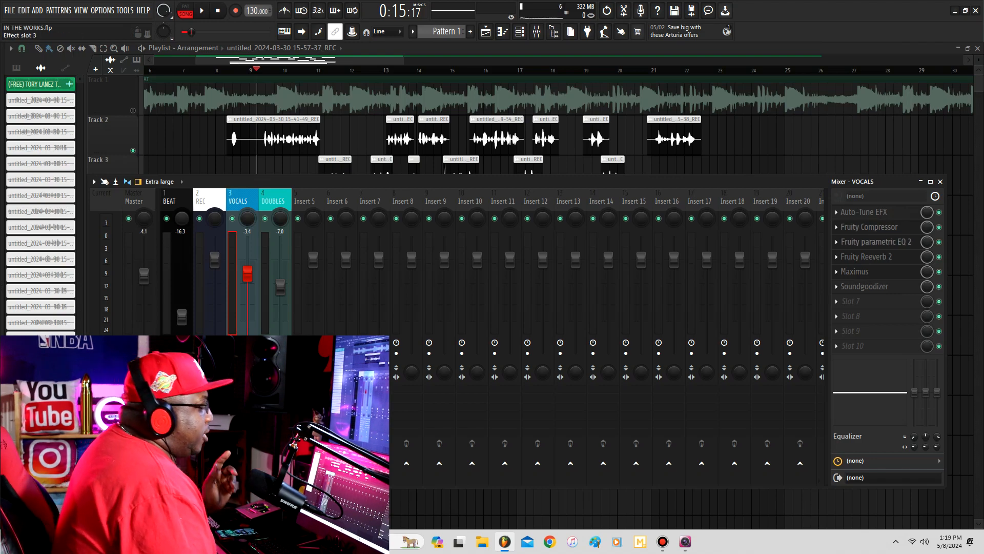
Load the Default preset in Fruity parametric EQ 2 on the VOCALS insert and audition the unprocessed curve
click(875, 241)
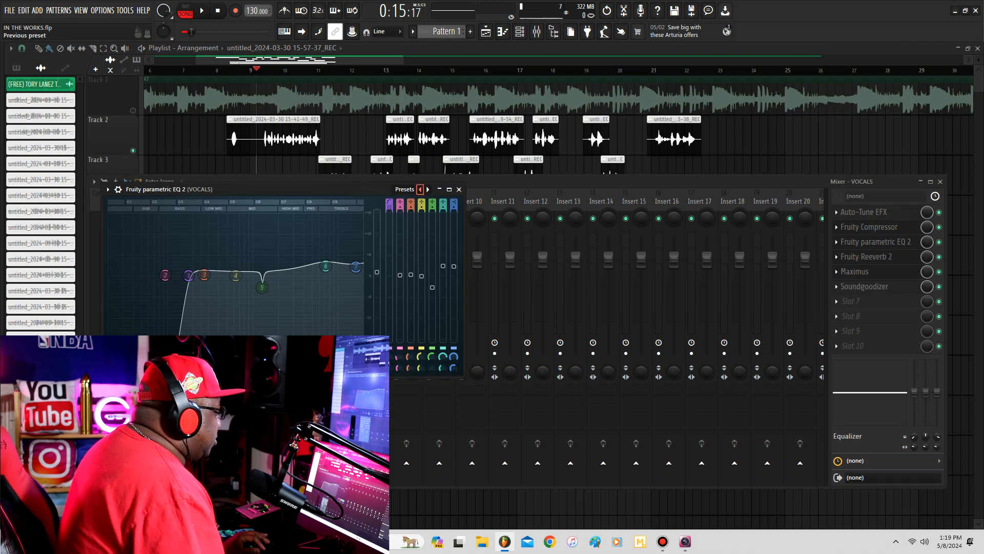
click(419, 190)
click(420, 189)
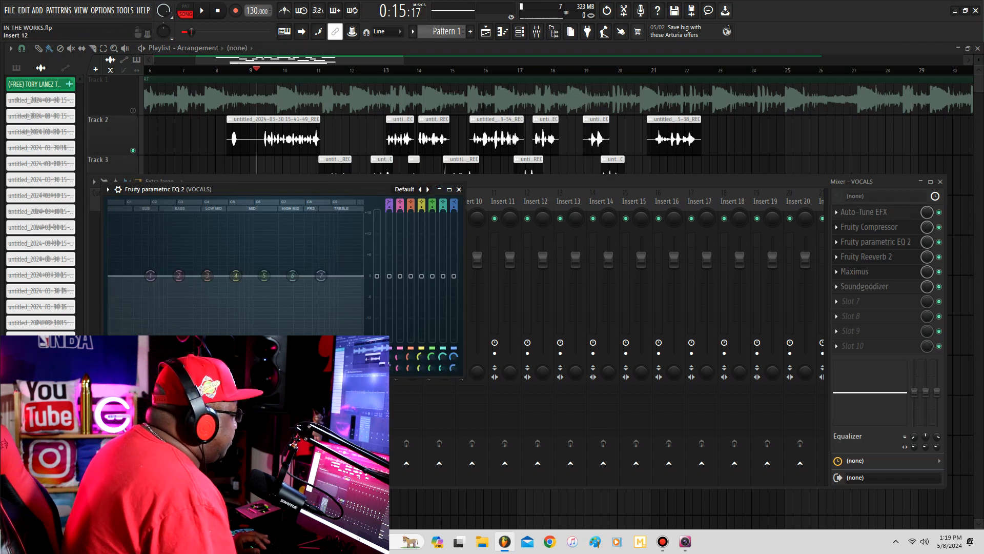
key(space)
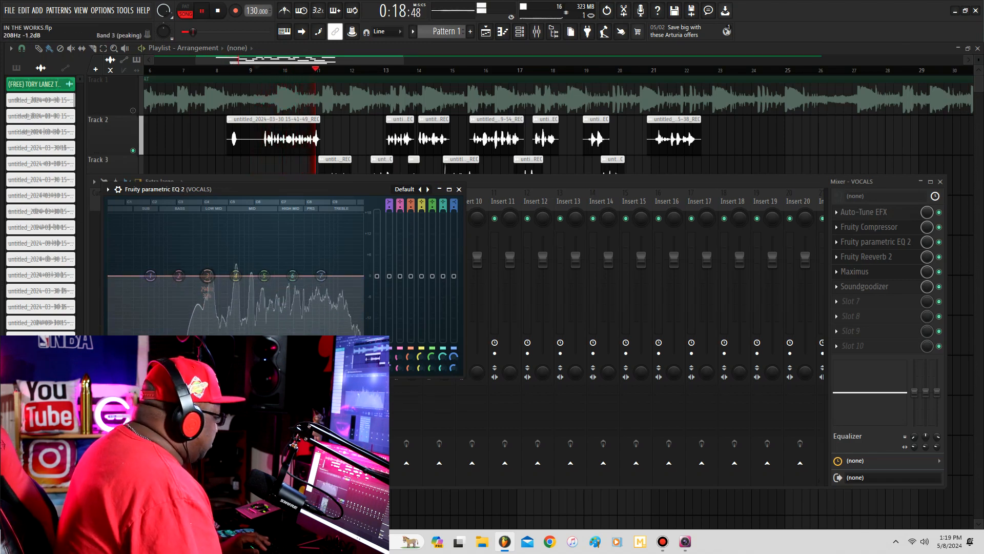
key(space)
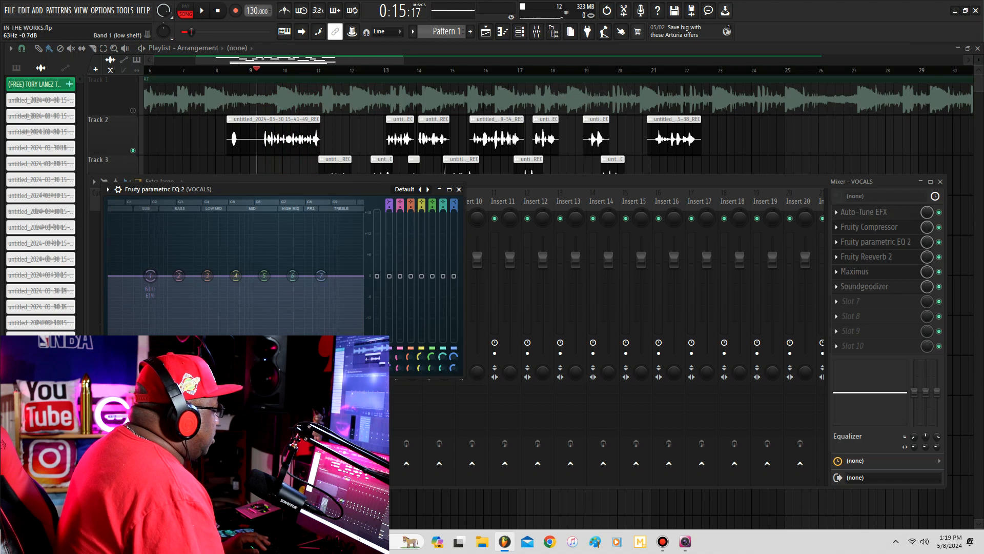
Change EQ band 1 to a High pass filter with its cutoff at about 86 Hz
right_click(150, 276)
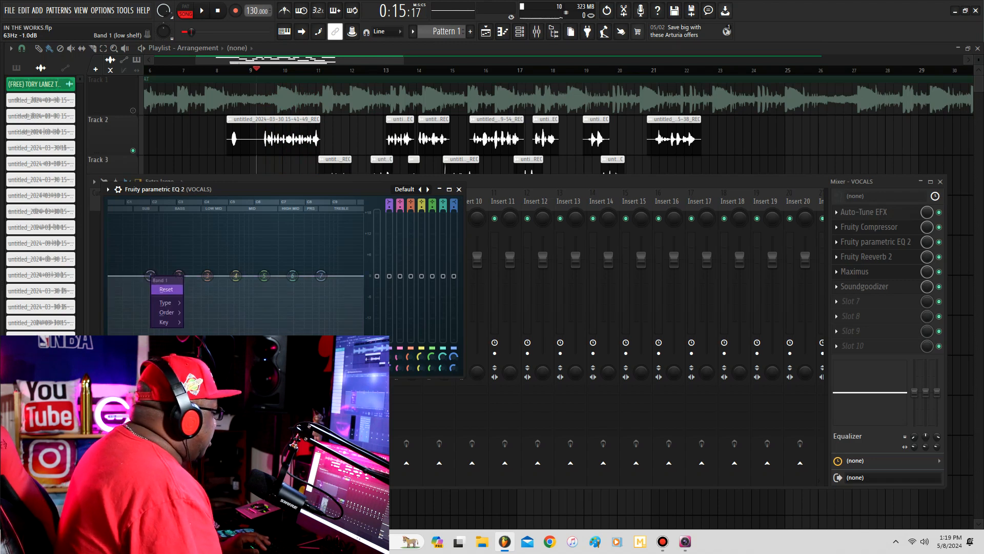
mouse_move(167, 303)
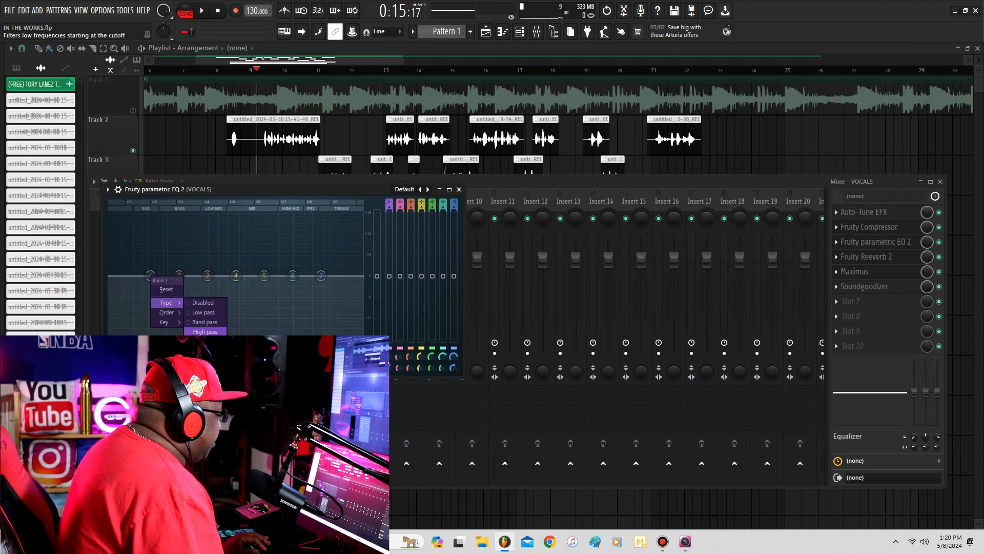
click(204, 332)
mouse_move(151, 276)
mouse_down()
mouse_move(180, 276)
mouse_move(138, 275)
mouse_move(202, 276)
mouse_move(154, 275)
mouse_move(180, 275)
mouse_move(162, 276)
mouse_up()
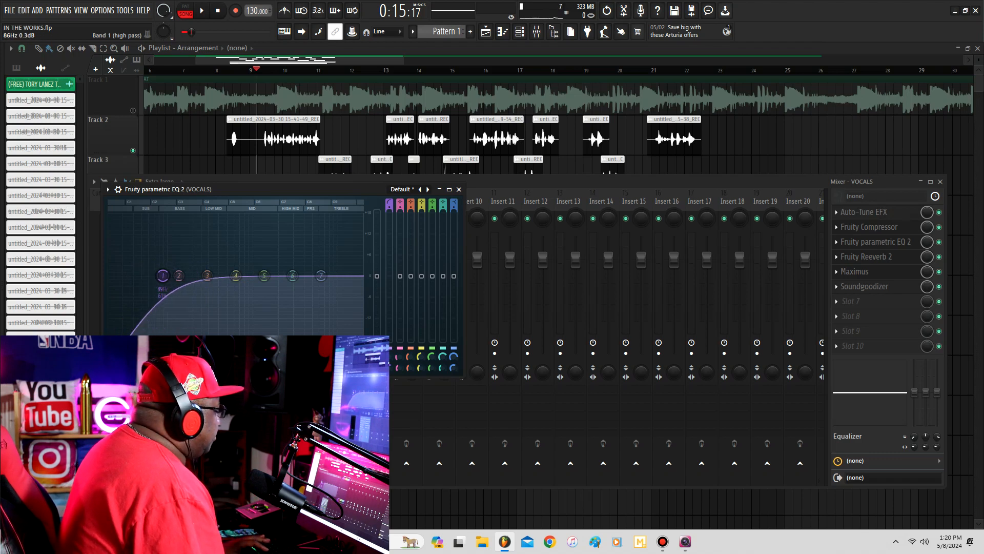
Set the order of the band 1 high pass to Steep 6 and raise its cutoff to about 100 Hz
mouse_move(178, 302)
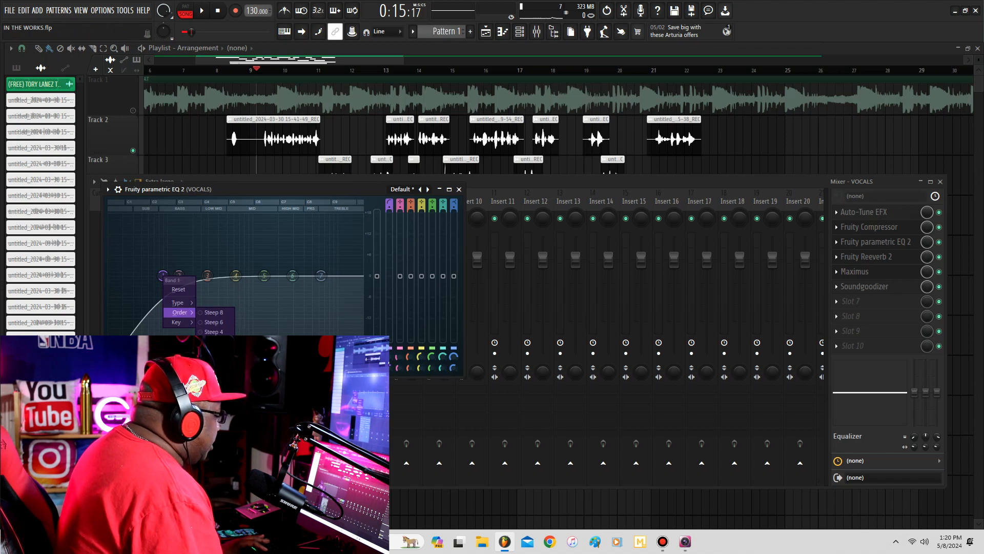
click(214, 321)
mouse_move(163, 276)
mouse_down()
mouse_move(191, 276)
mouse_move(168, 275)
mouse_up()
right_click(168, 276)
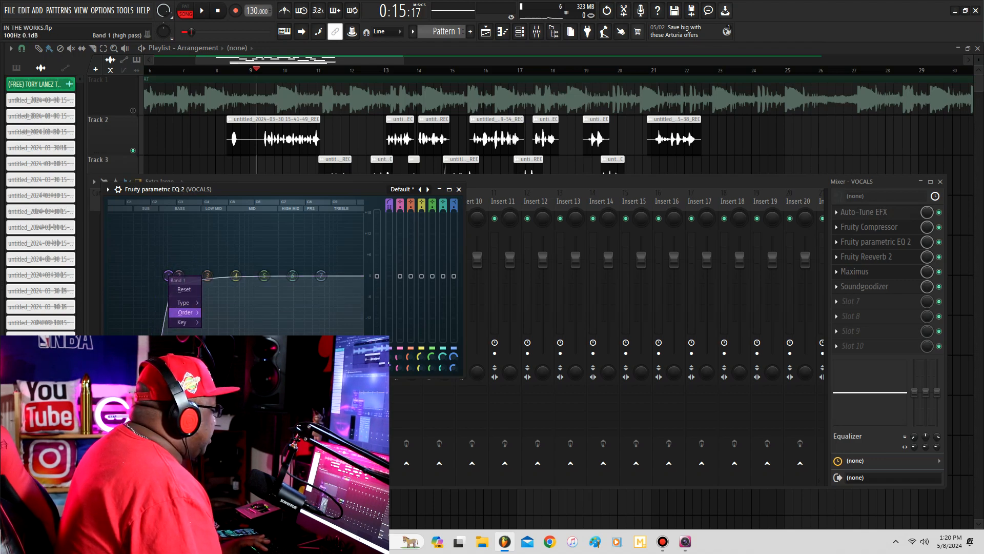
mouse_move(185, 312)
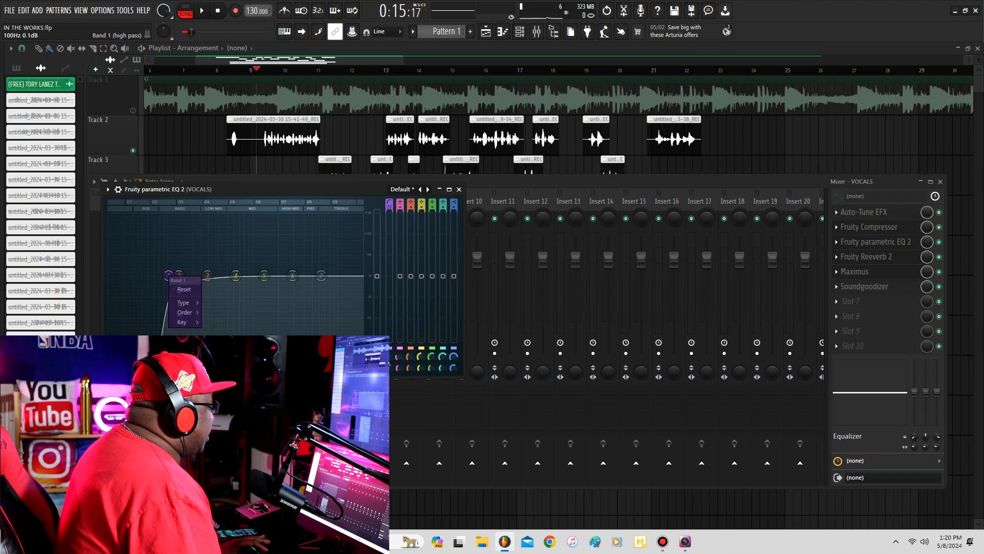
click(219, 322)
Sweep the band 1 high-pass cutoff upward, settle it at about 200 Hz, and audition the vocals
drag(168, 273, 197, 273)
key(space)
key(space)
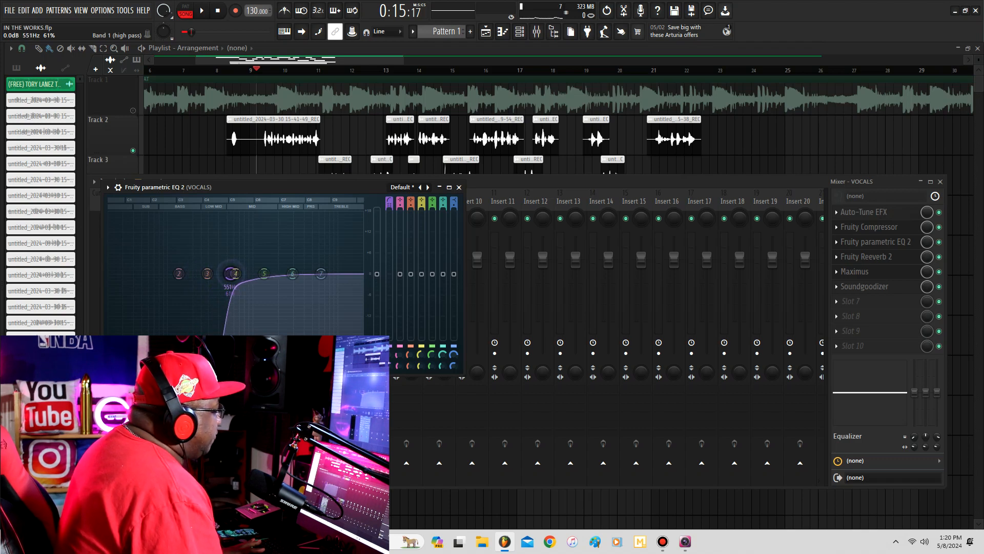
mouse_move(211, 273)
mouse_down()
mouse_move(163, 273)
mouse_move(222, 273)
mouse_move(192, 273)
mouse_up()
key(space)
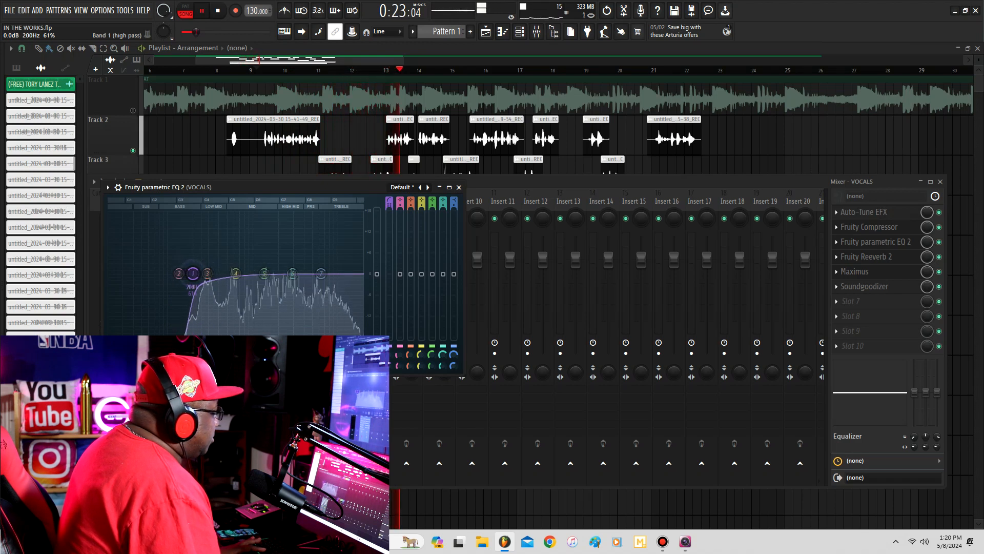
key(space)
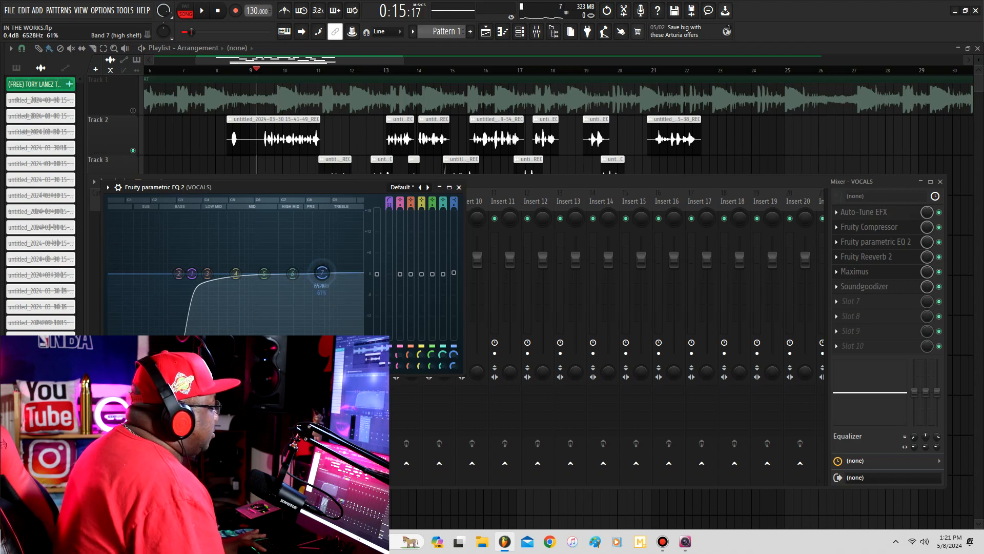
Boost the high end with the band 7 shelf and a band 6 peak of about 3.5 dB near 6170 Hz
key(space)
drag(324, 272, 303, 264)
key(space)
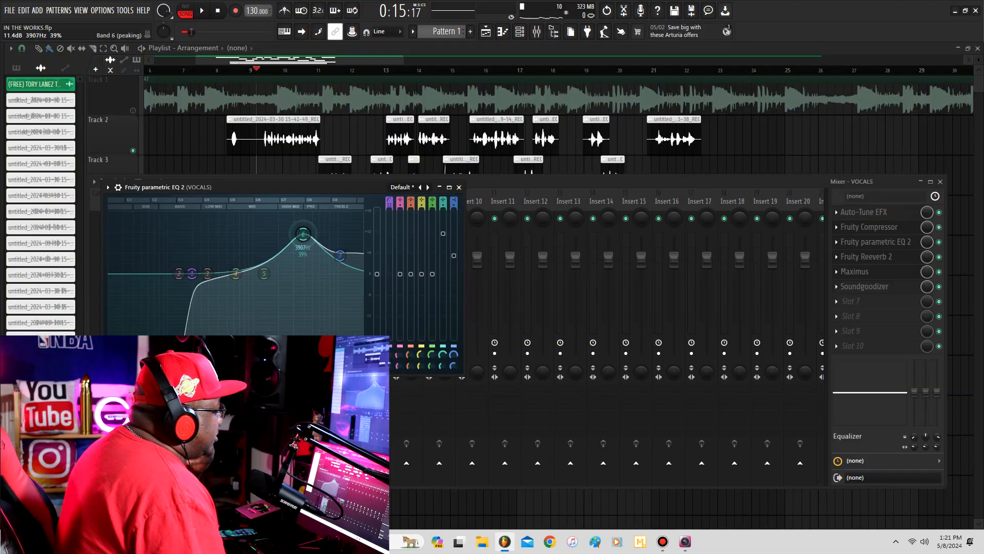
drag(303, 234, 349, 262)
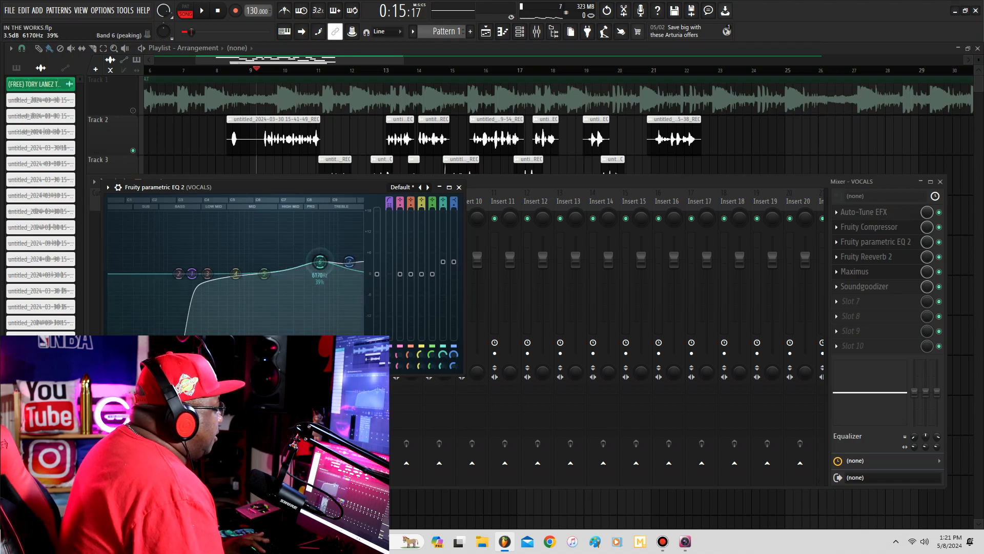
Fine-tune the band 6 and 7 boosts during playback, moving band 6 to about 5600 Hz
key(space)
drag(320, 261, 346, 264)
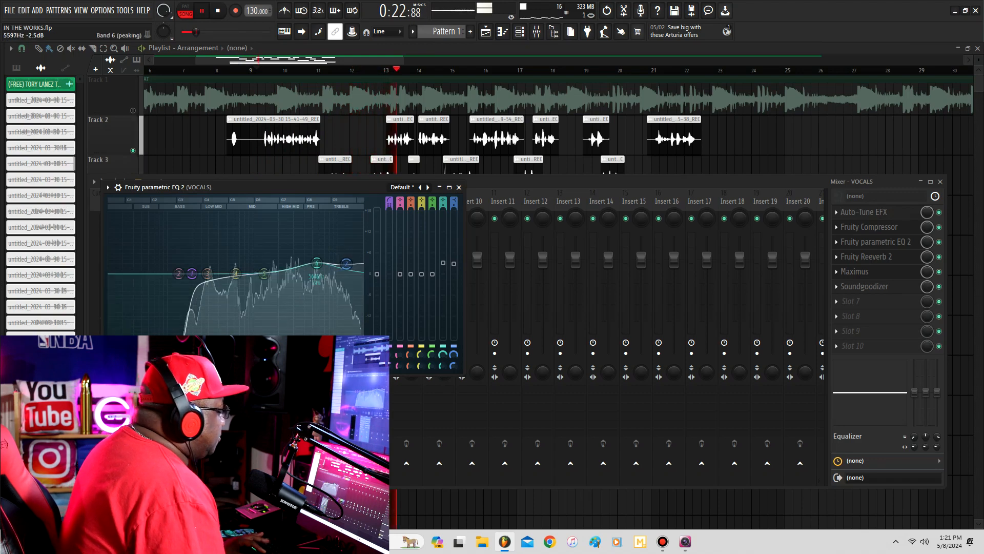
key(space)
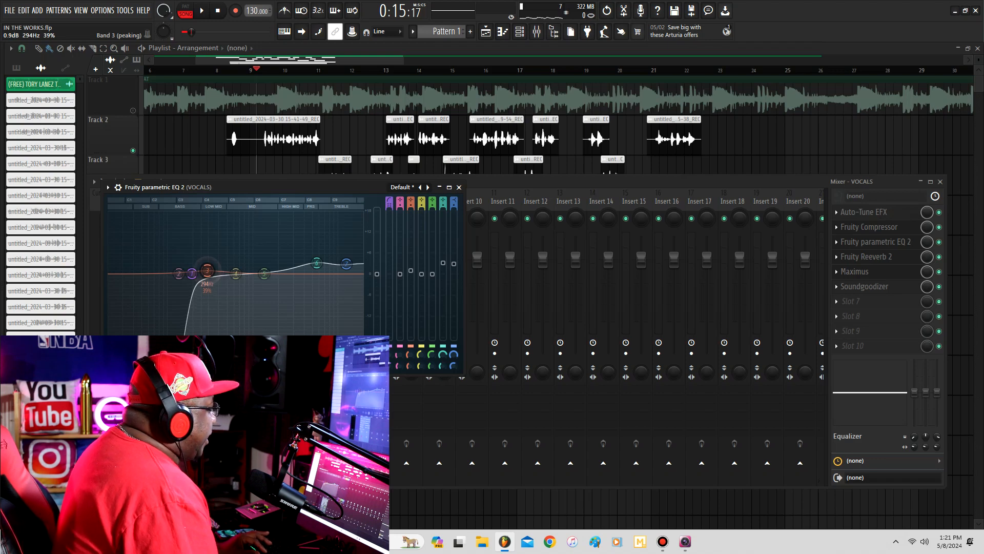
Boost band 3 by about 2 dB near 328 Hz while the vocals play
key(space)
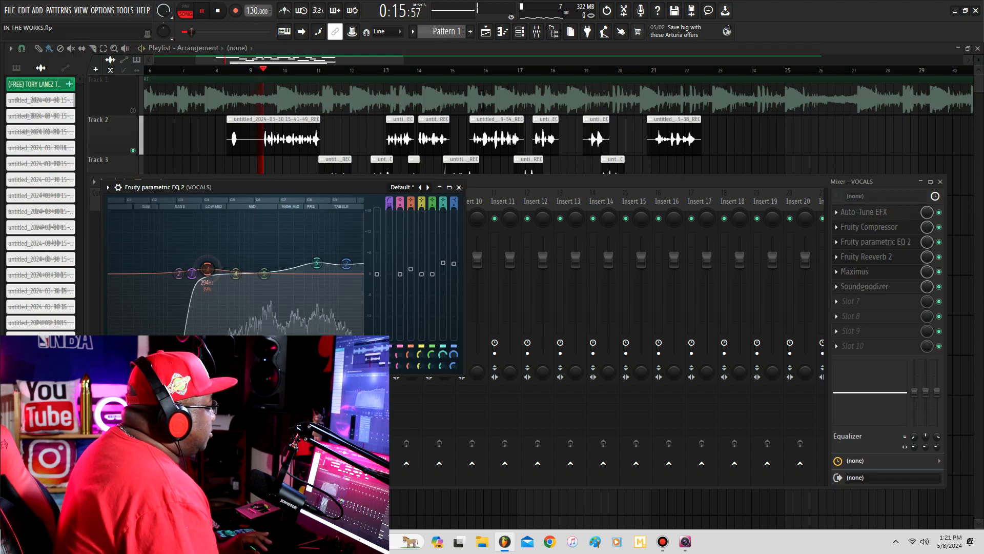
mouse_move(207, 269)
mouse_down()
mouse_move(209, 251)
mouse_move(211, 267)
mouse_up()
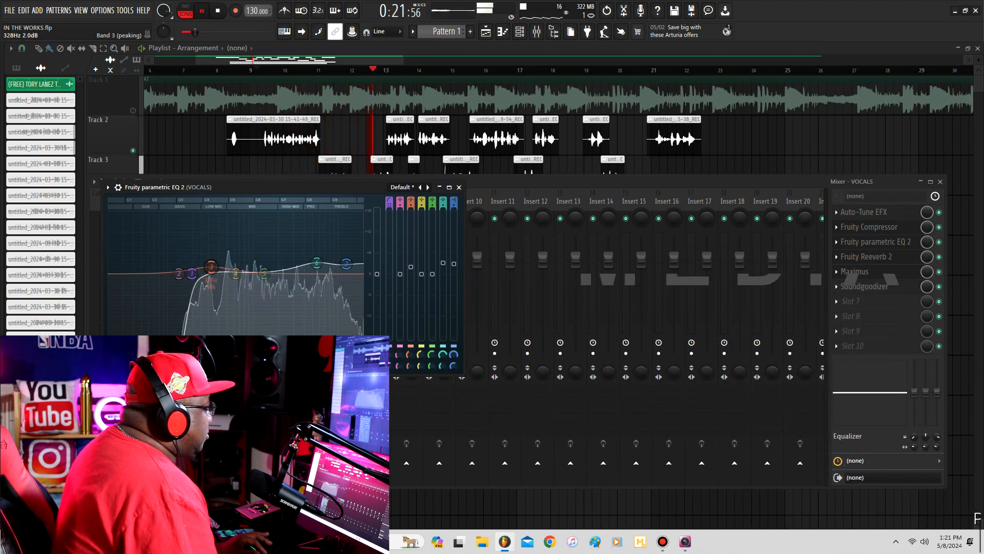
key(space)
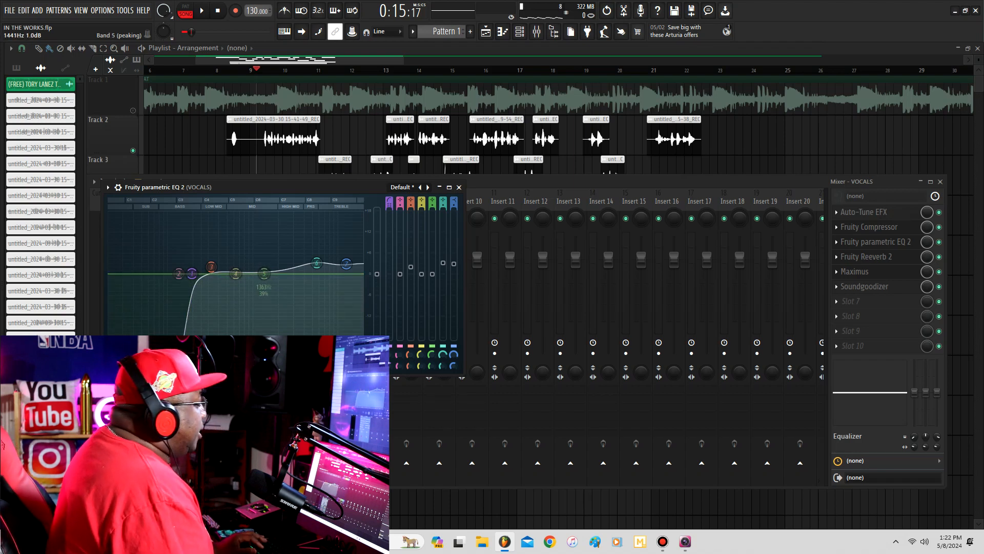
Raise EQ band 5 to 18 dB near 1441 Hz and narrow its bandwidth to 0% to form a spike
drag(264, 274, 265, 213)
scroll(265, 213, down, 10)
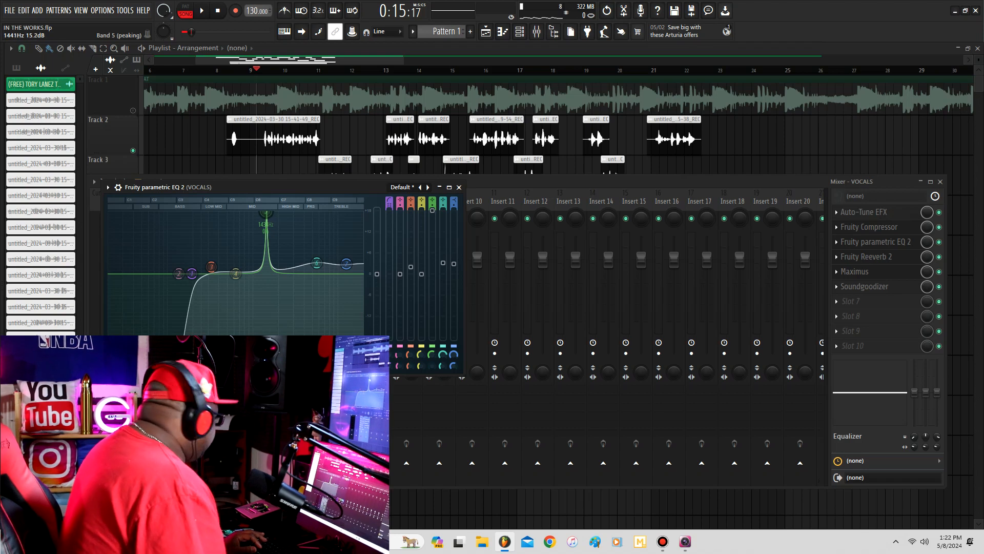
mouse_move(266, 213)
mouse_down()
mouse_move(258, 212)
mouse_move(266, 212)
mouse_up()
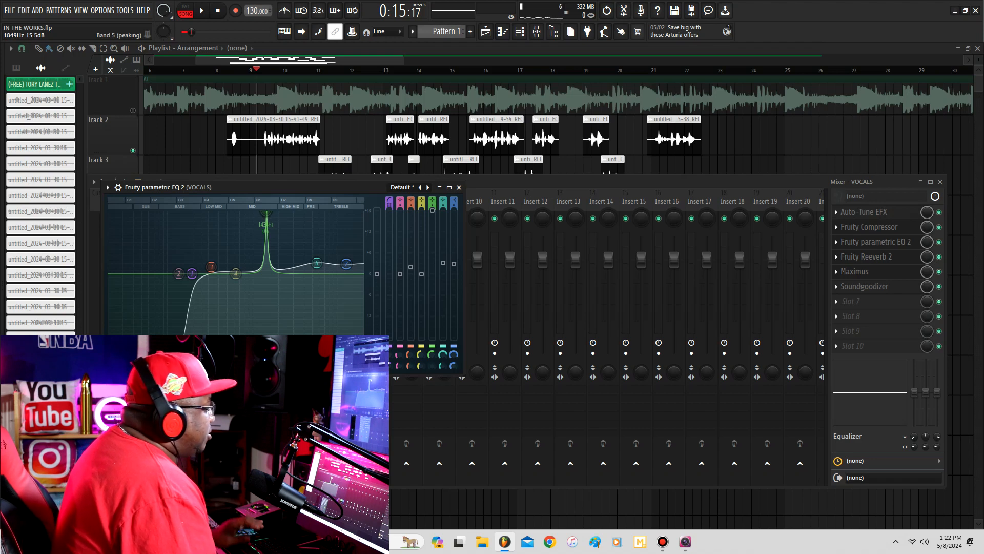
Sweep the narrow band 5 spike during playback to find the harsh frequency, settling at about 2459 Hz
key(space)
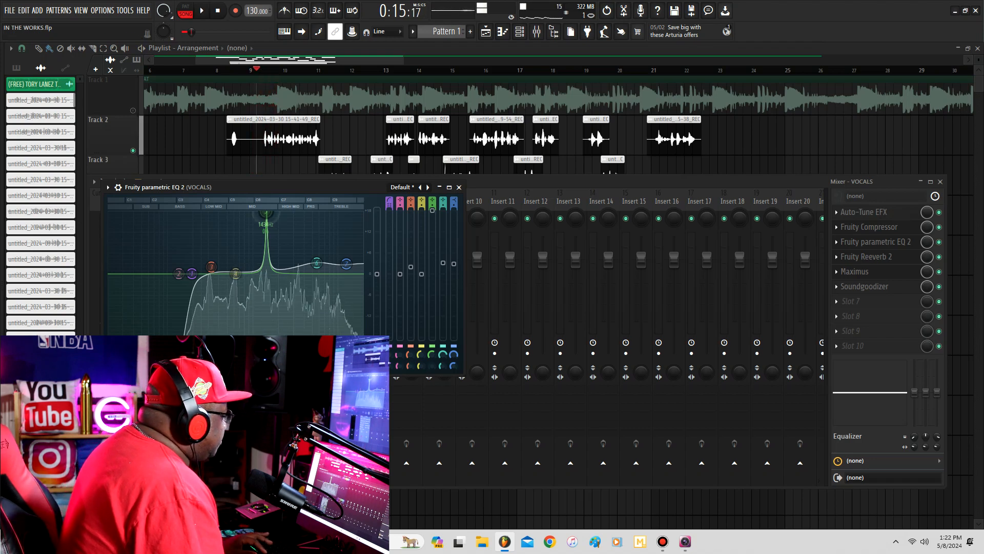
mouse_move(266, 212)
mouse_down()
mouse_move(298, 211)
mouse_move(222, 212)
mouse_move(305, 211)
mouse_move(281, 212)
mouse_up()
key(space)
key(space)
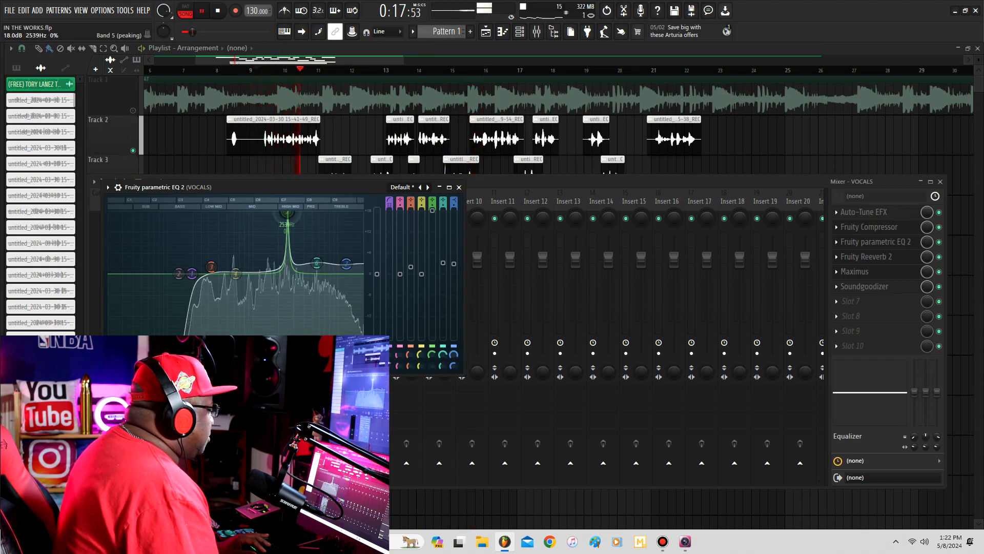
key(space)
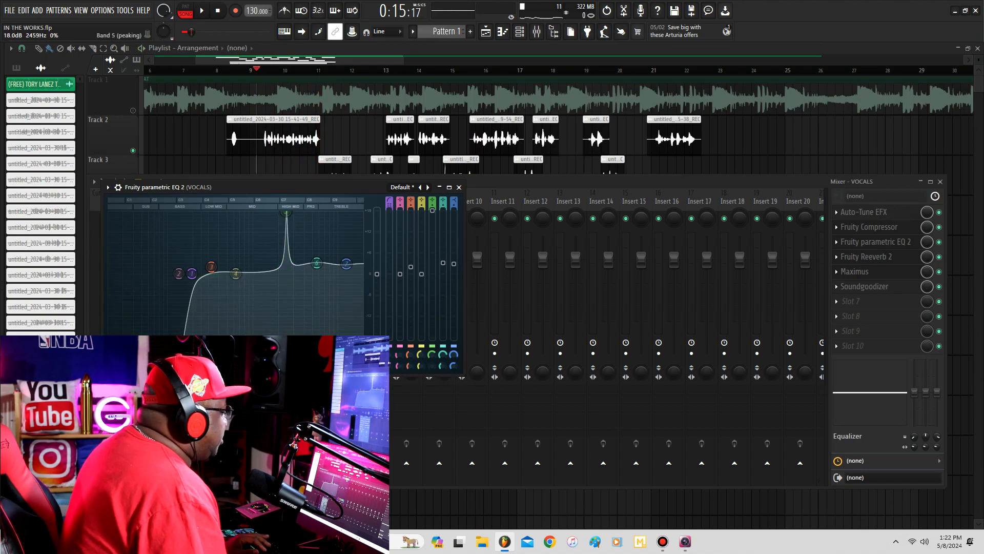
Cut band 5 to about -4.5 dB at 2459 Hz and audition the vocals
drag(285, 246, 285, 290)
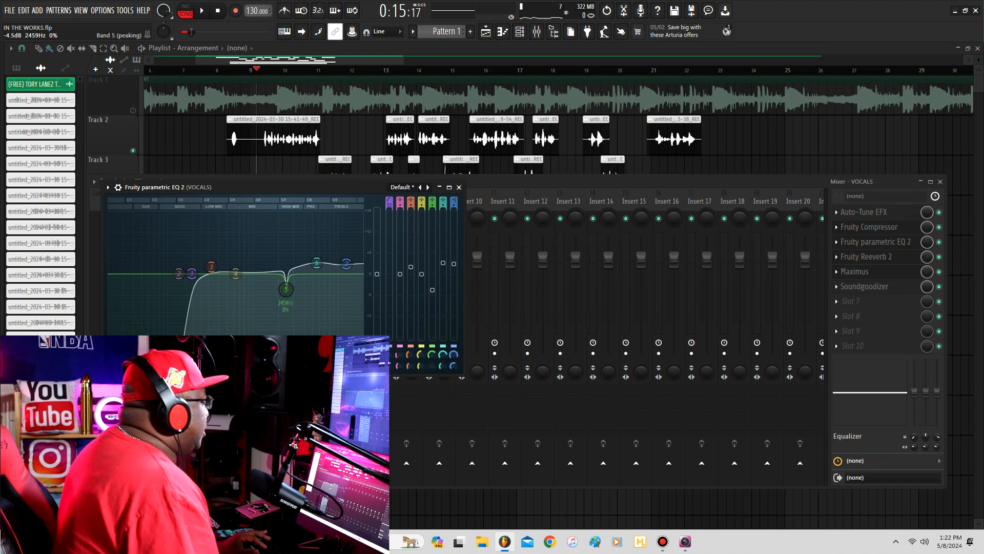
key(space)
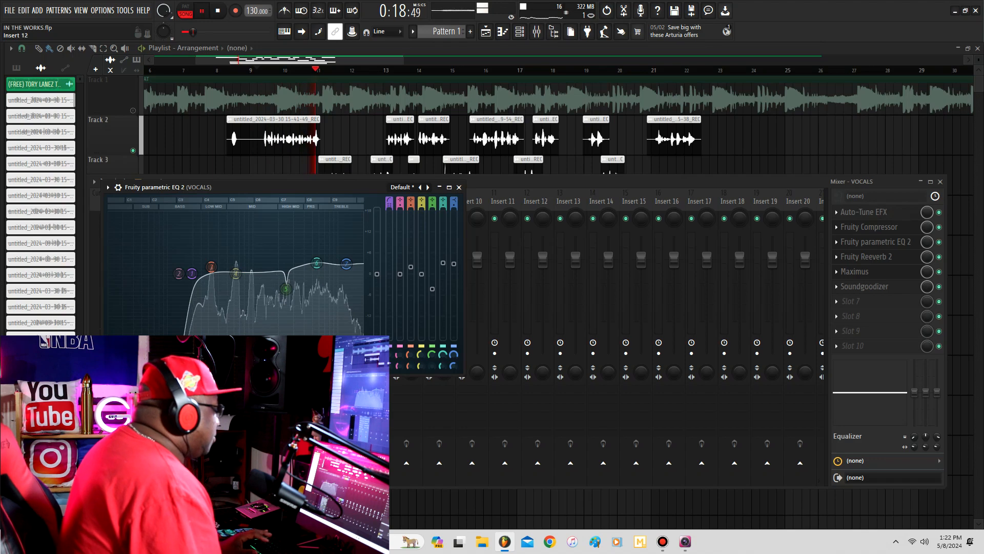
Stop playback, close the vocal EQ and open Fruity Reeverb 2 on the VOCALS insert
key(space)
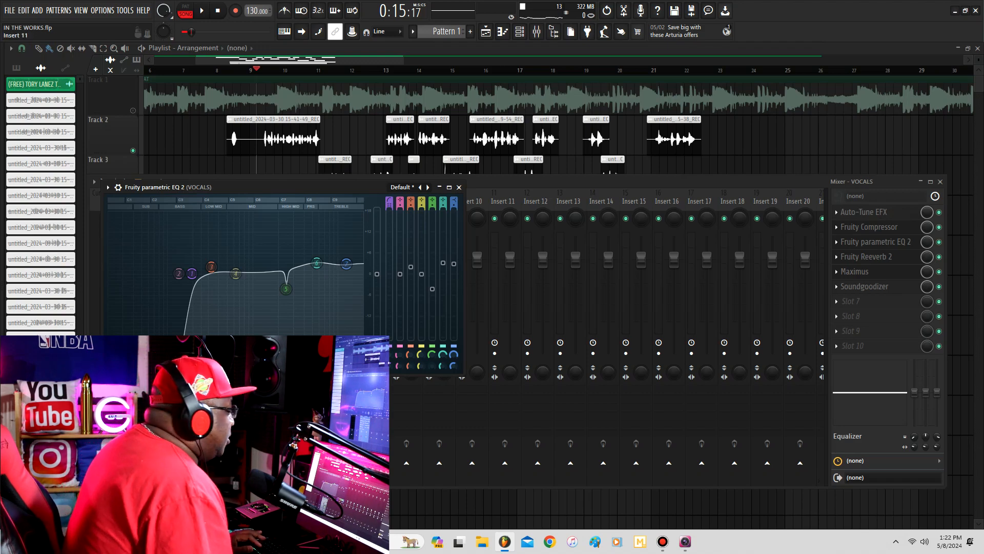
click(459, 188)
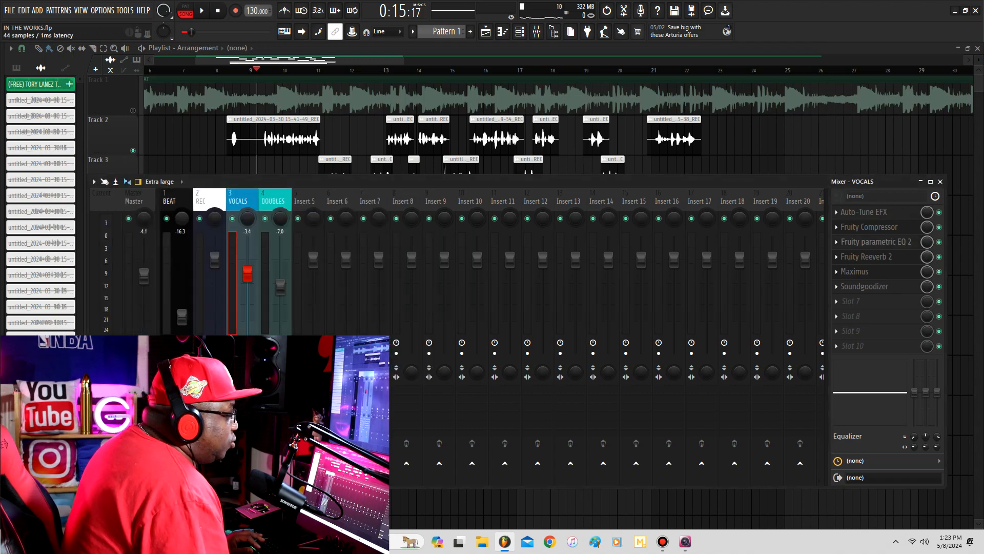
click(867, 257)
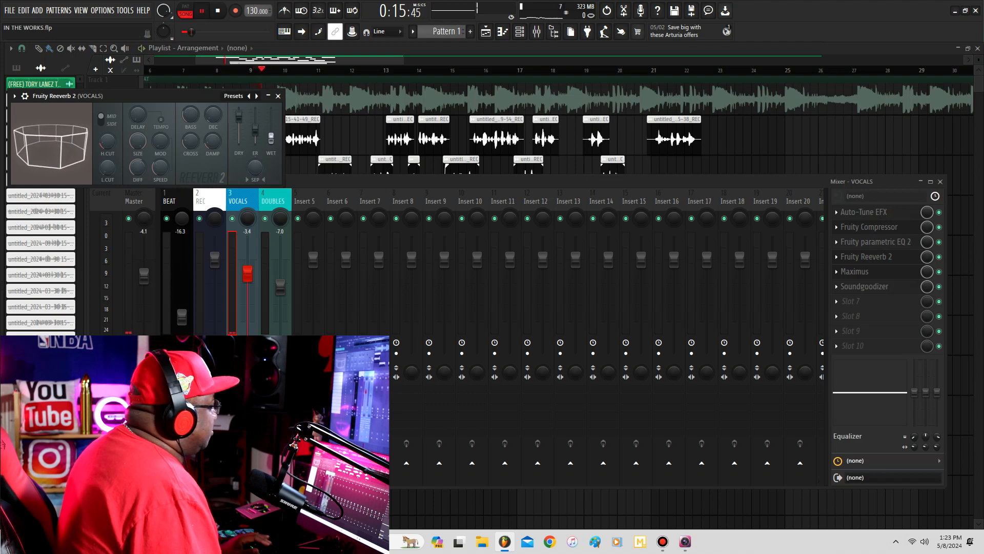
Raise the reverb's wet level to 98% to hear it on the vocals, and bring it back down to a subtle amount
drag(271, 137, 271, 114)
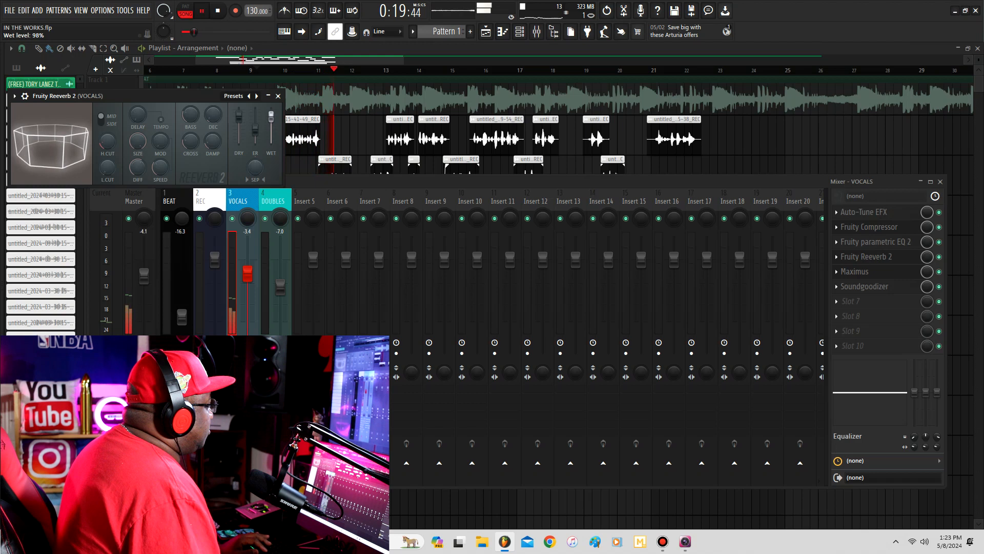
key(space)
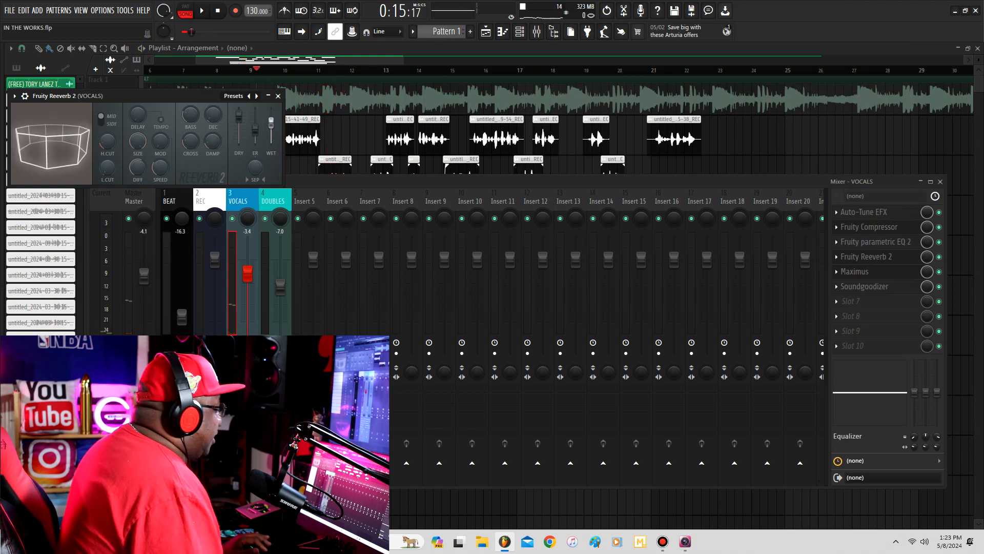
drag(271, 121, 271, 138)
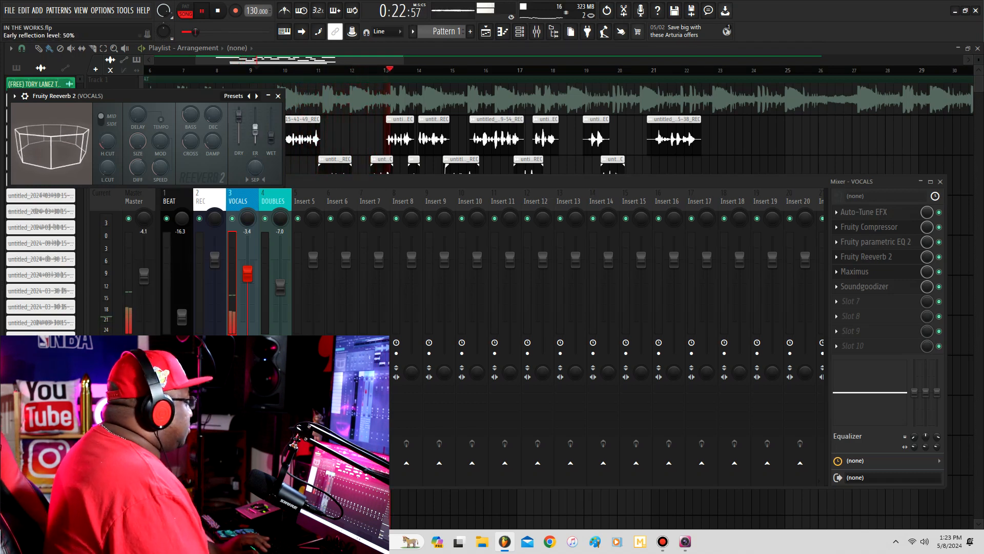
key(space)
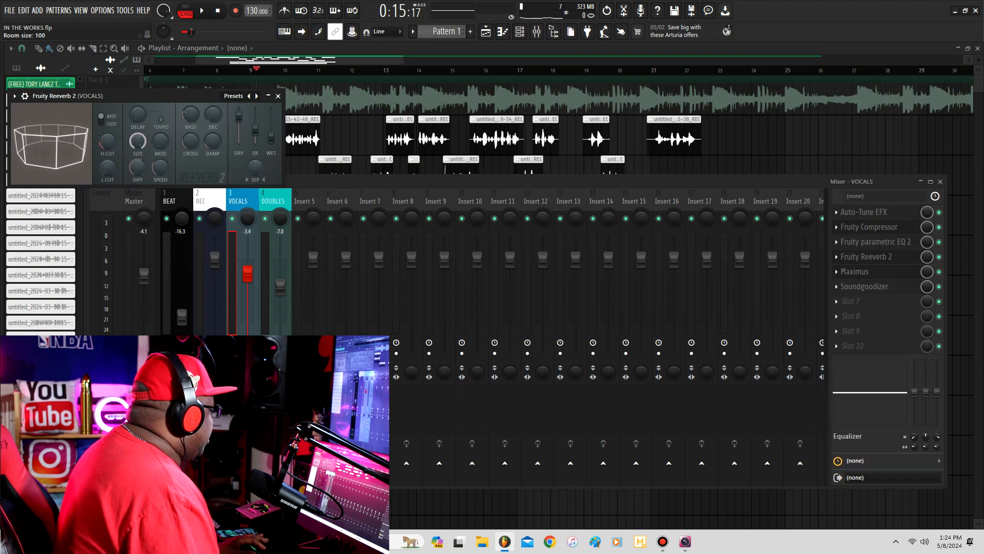
Audition the vocal reverb with a small room size, restore the large room and close Fruity Reeverb 2
drag(137, 142, 138, 139)
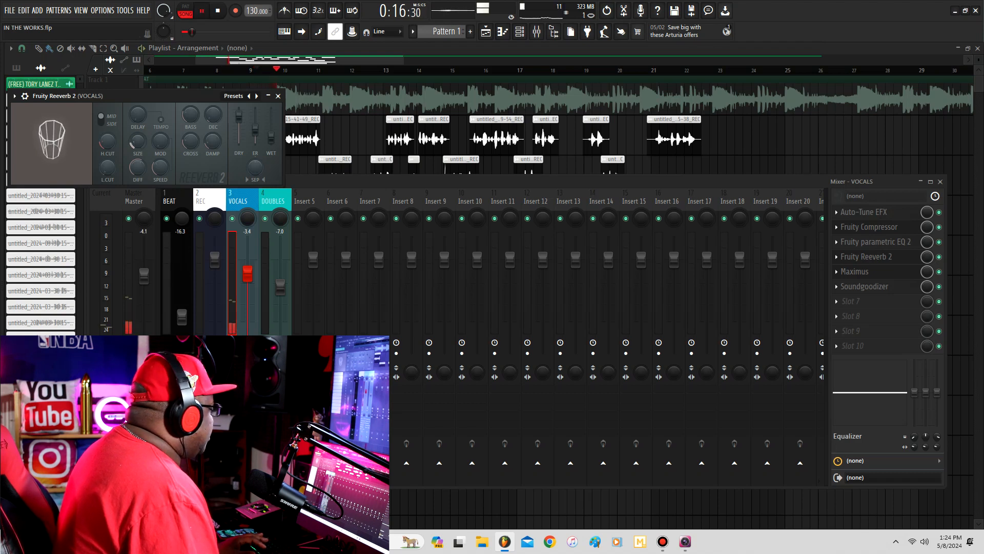
drag(137, 141, 137, 101)
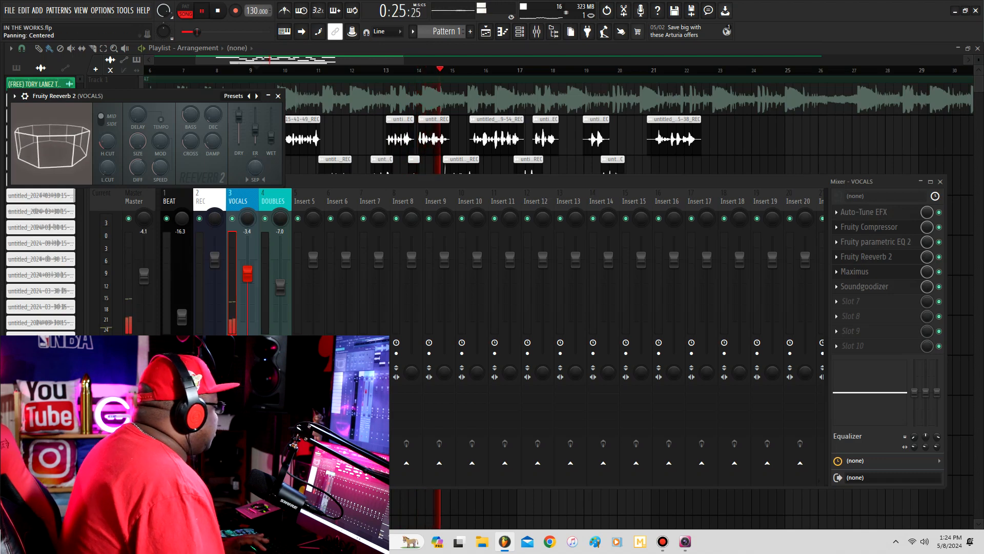
key(space)
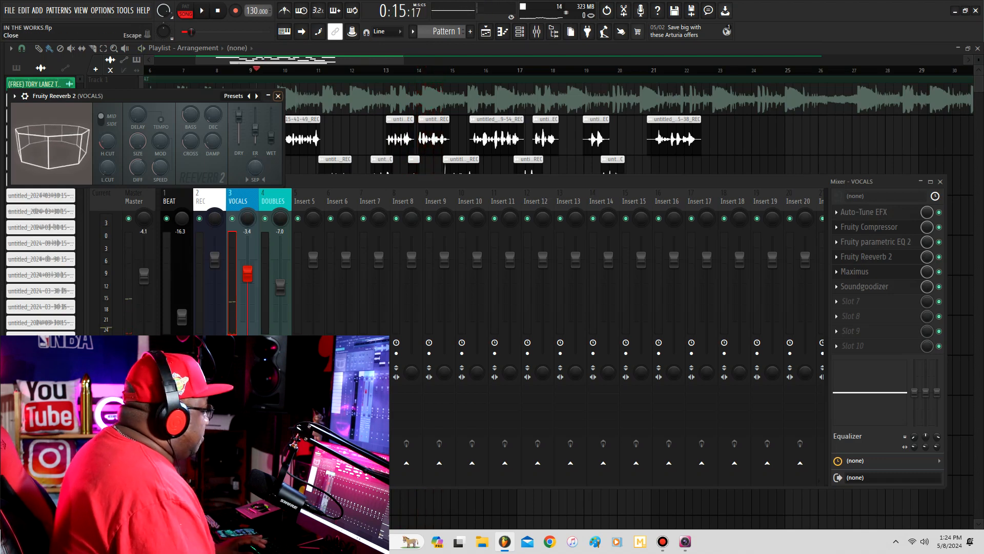
key(Escape)
Open Soundgoodizer on the VOCALS insert and compare the vocals in mode A at the maximum amount and at about half
click(865, 287)
click(865, 287)
click(864, 287)
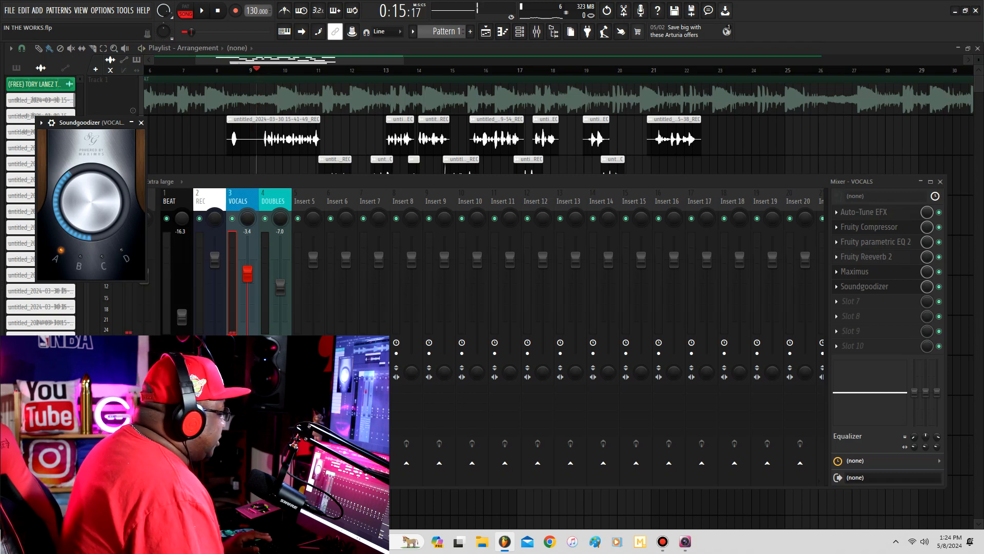
key(space)
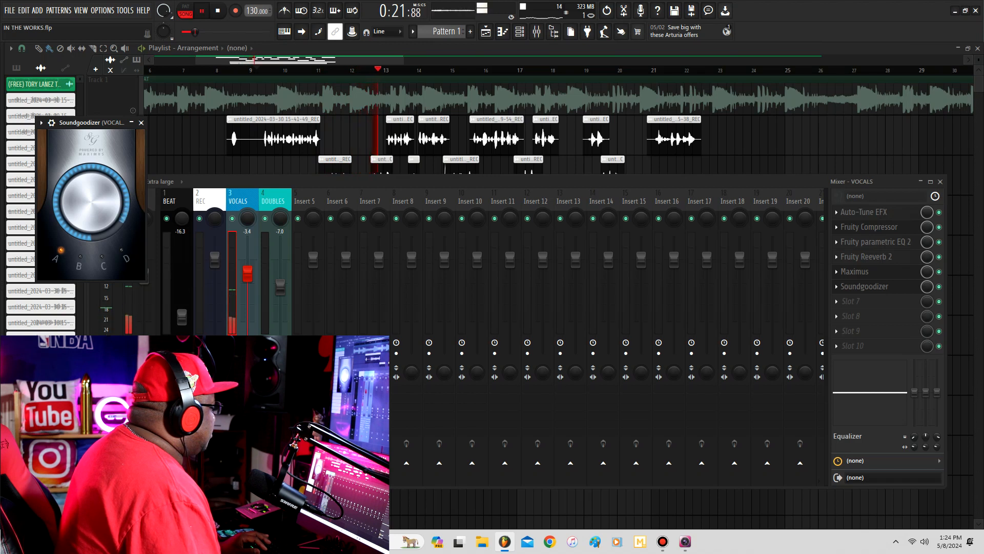
key(space)
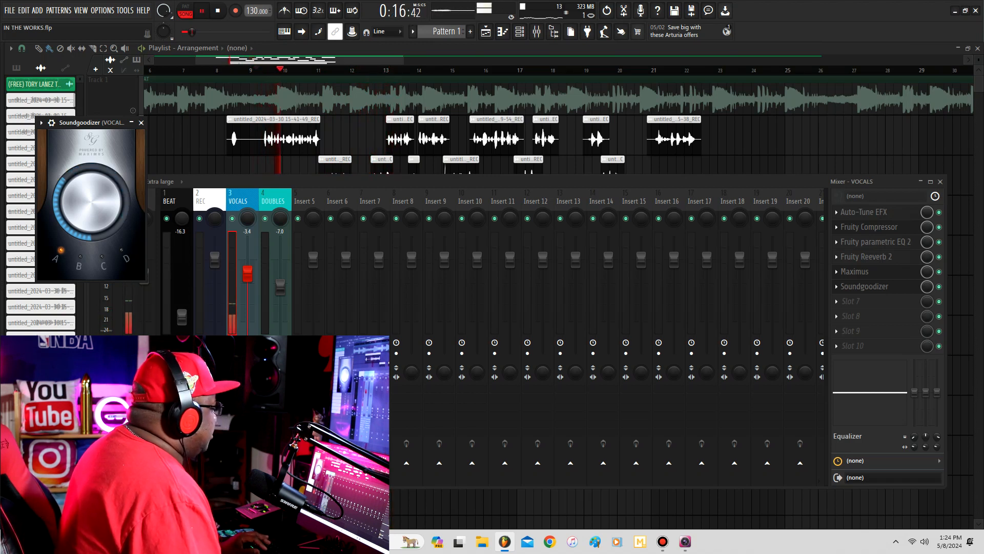
key(space)
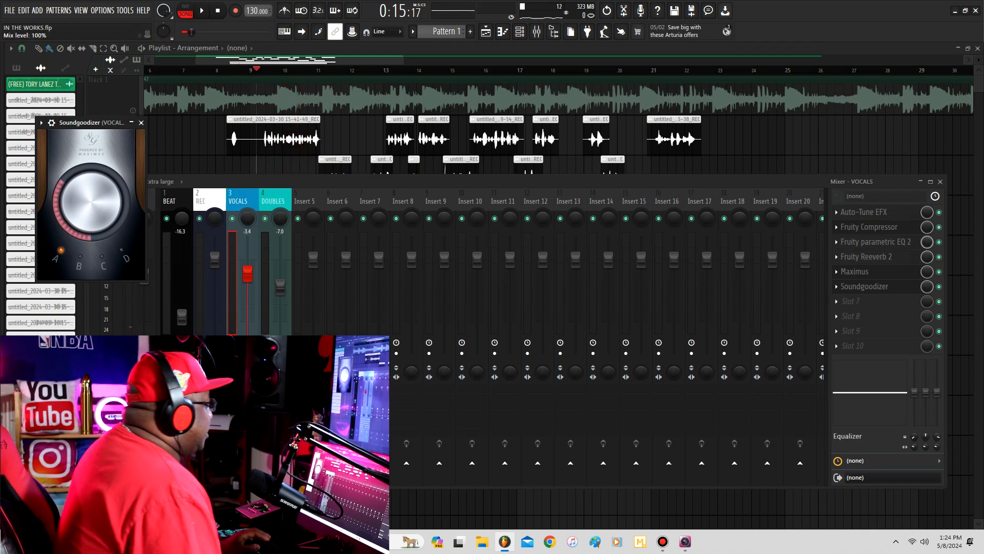
Close the open windows, unmute the beat on Track 1 and play the vocals together with it
click(337, 292)
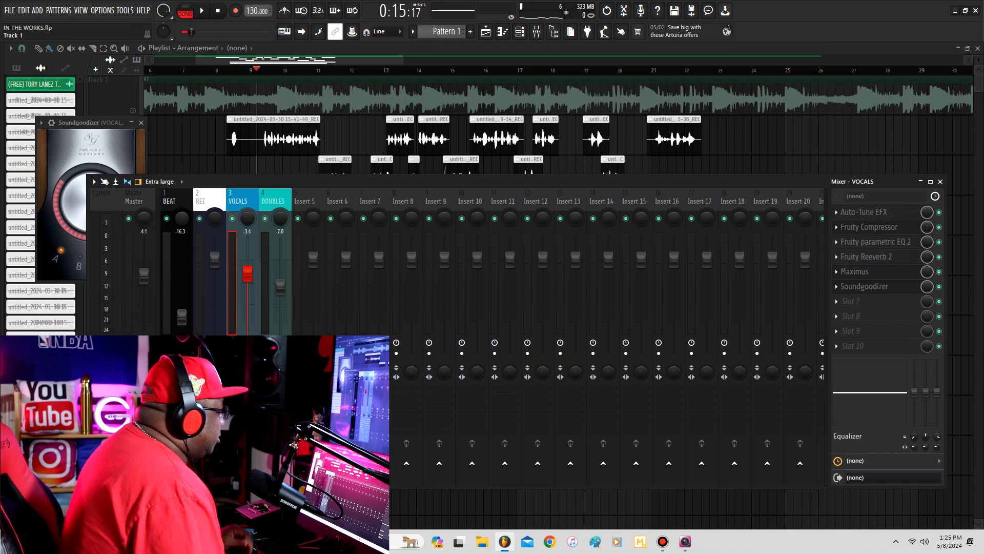
key(F12)
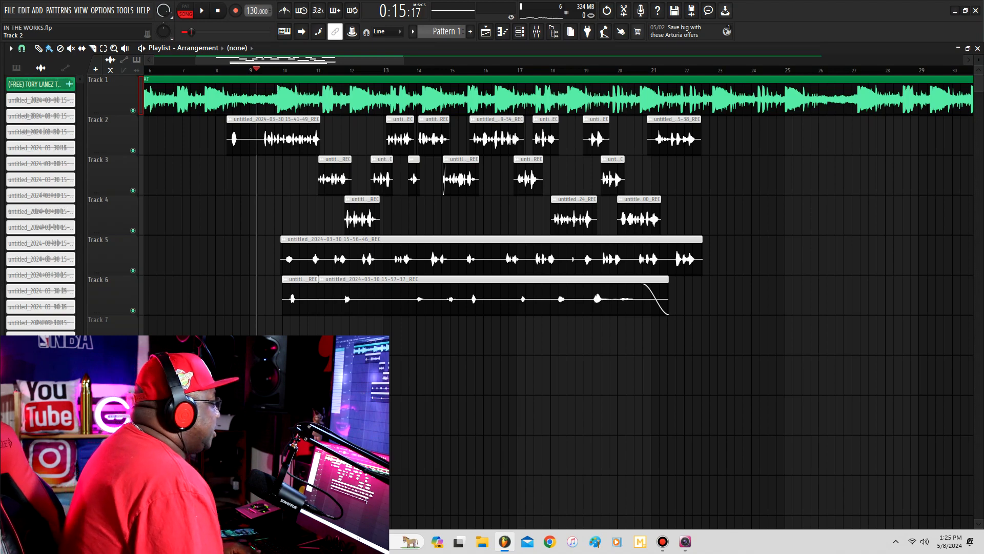
key(space)
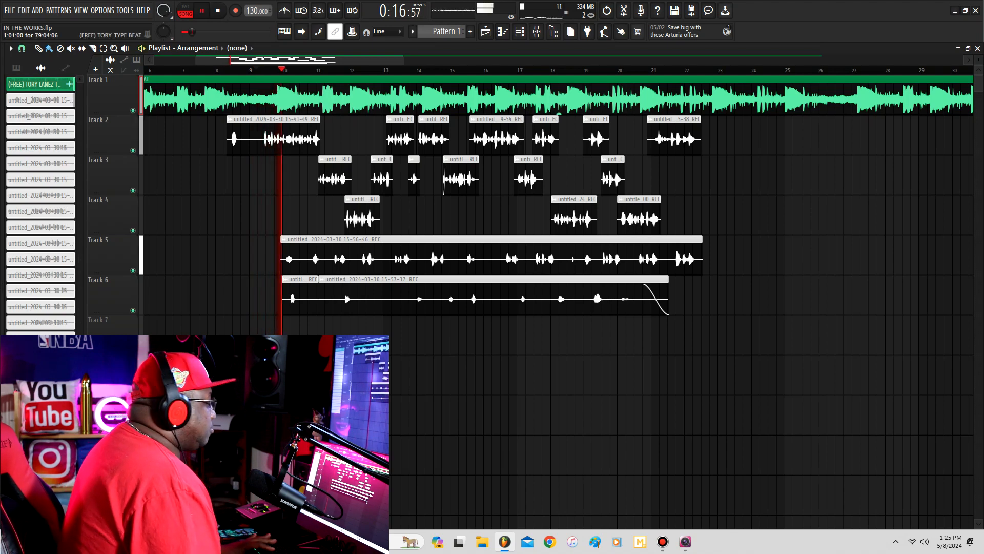
Reopen the mixer and raise the VOCALS fader to -1.9 dB while the song plays
click(537, 32)
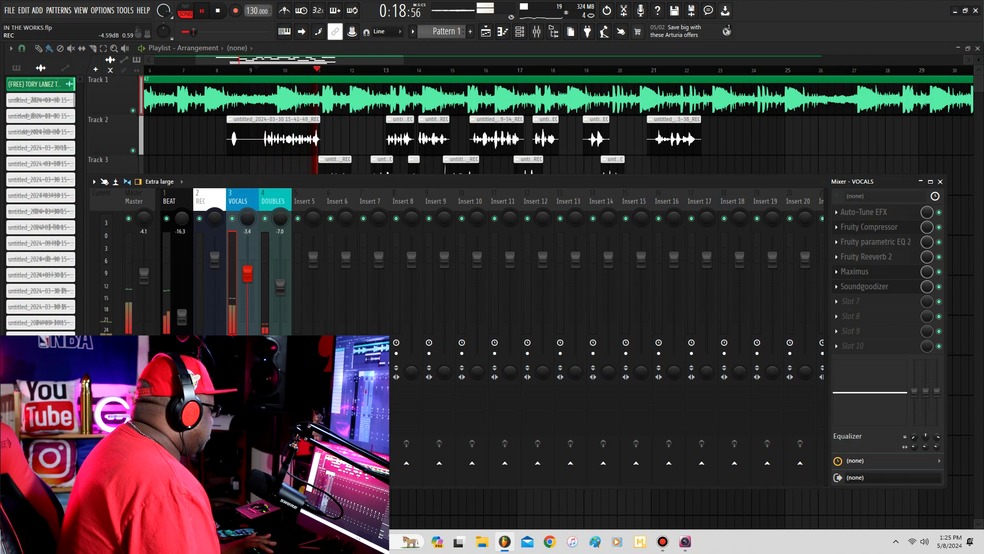
drag(247, 274, 247, 268)
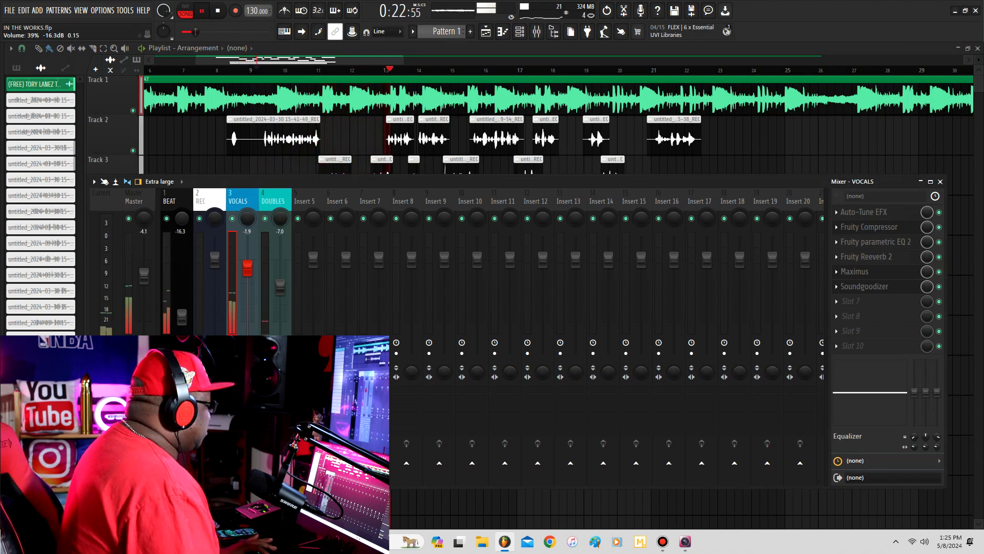